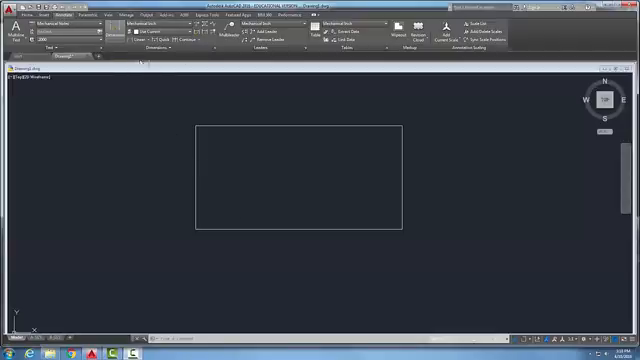
Open the Mechanical Inch dimension style for modification from the Dimension Style Manager
click(214, 48)
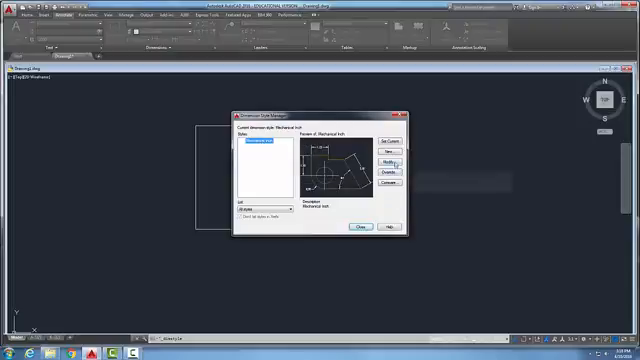
click(390, 160)
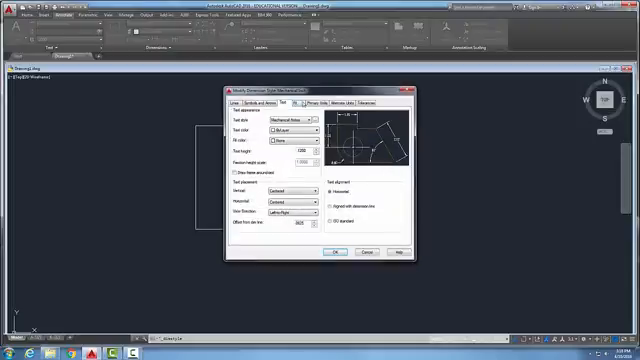
Show the Fit settings of the Mechanical Inch dimension style
click(297, 103)
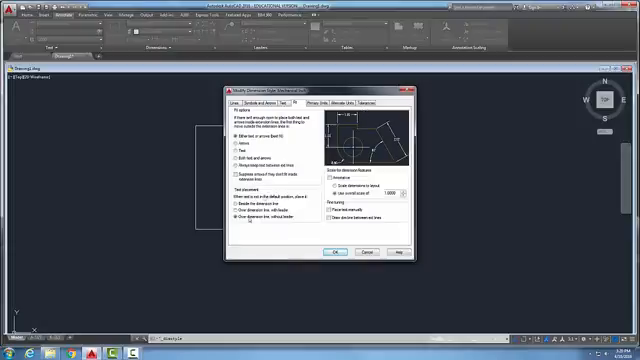
Place dimension text beside the dimension line and leave annotative scaling turned off
click(236, 211)
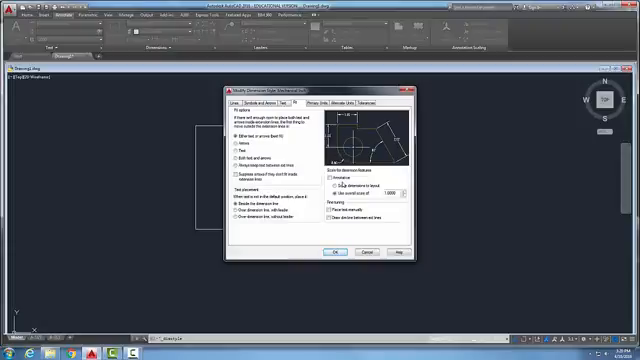
mouse_move(331, 178)
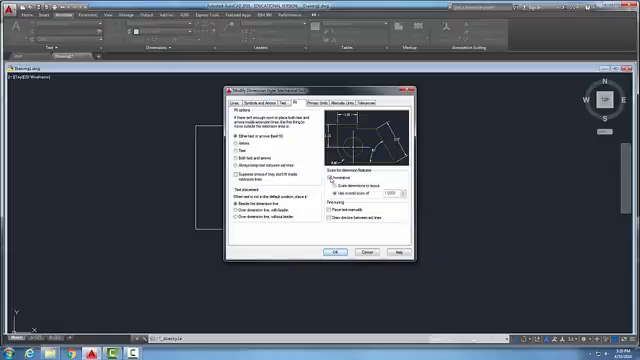
click(331, 178)
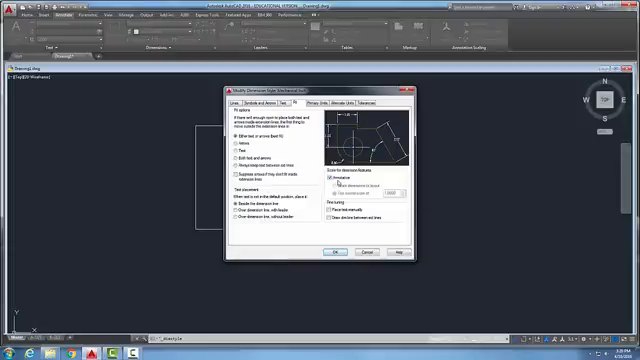
click(331, 178)
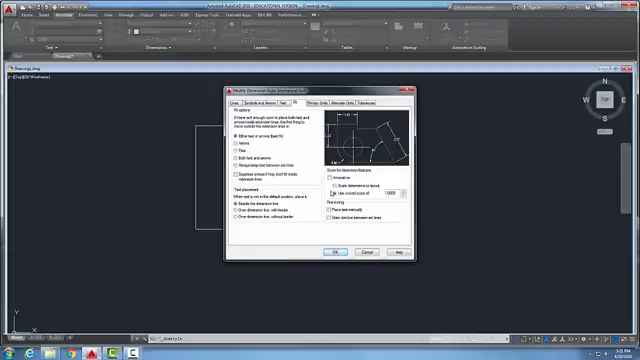
Select the 'Use overall scale of' value so it can be replaced with 1000
double_click(390, 193)
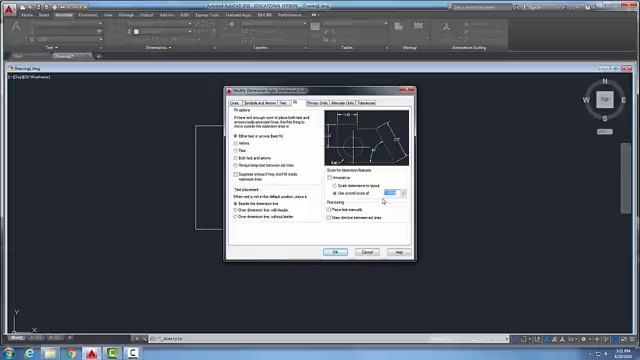
text(1000)
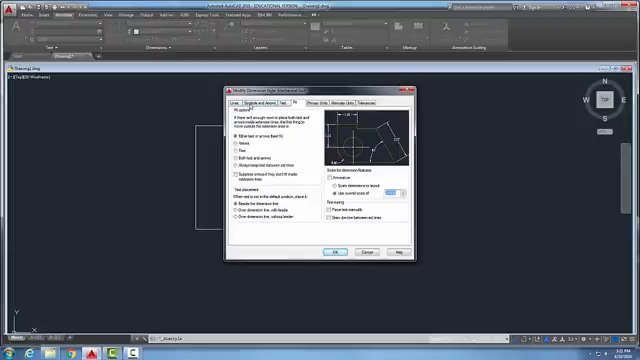
click(248, 103)
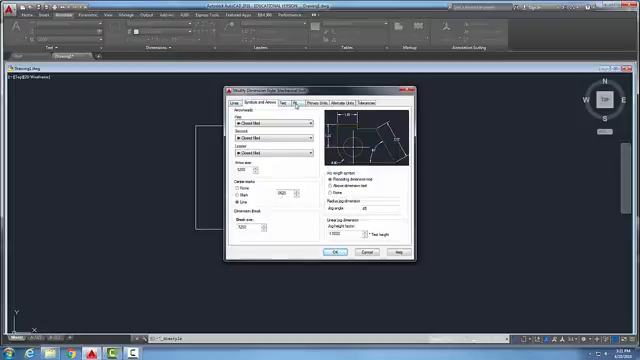
click(295, 103)
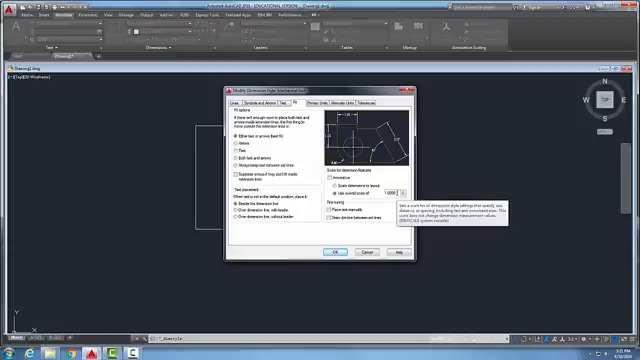
double_click(391, 192)
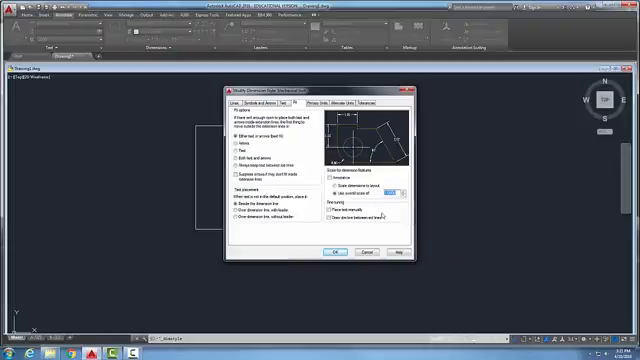